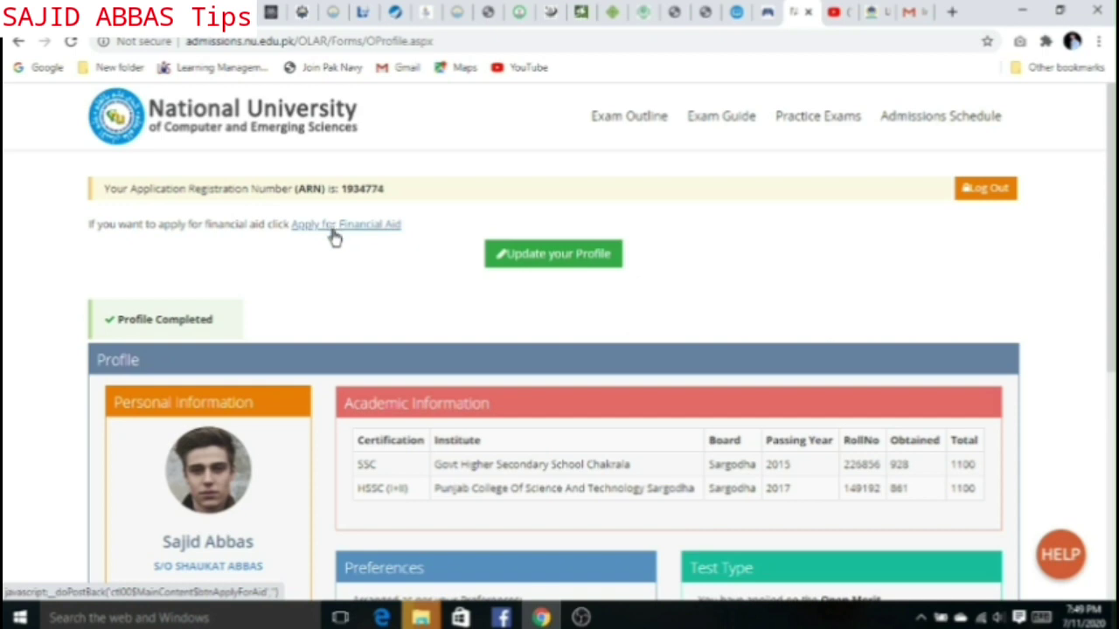
Open the financial aid application from the applicant profile and continue past the instructions to the personal information form.
{"action": "left_click", "coordinate": [334, 229]}
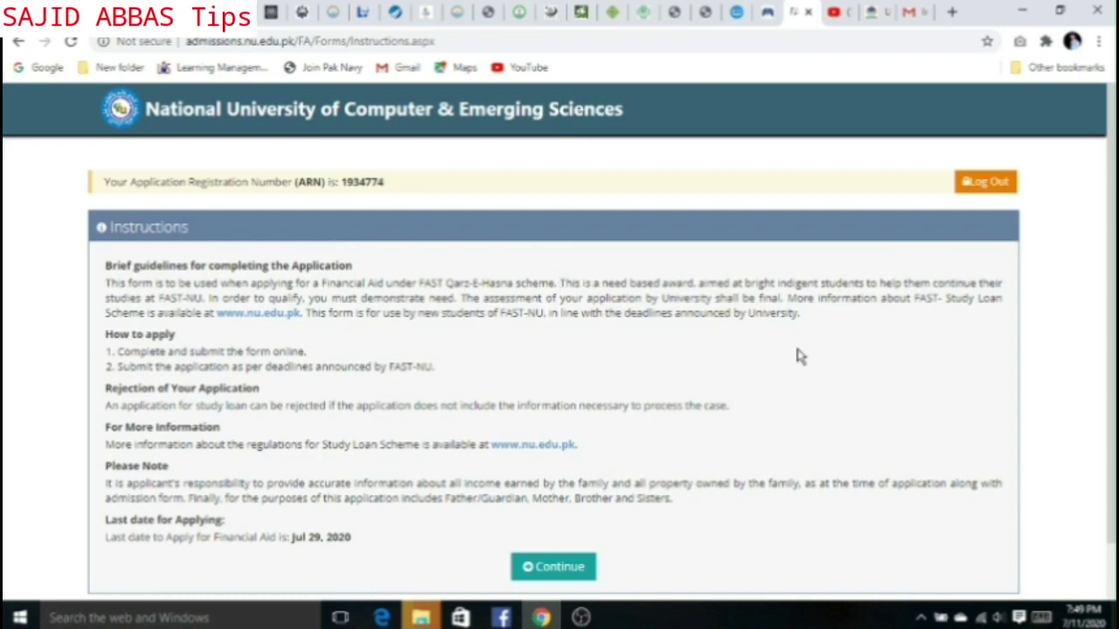
{"action": "scroll", "coordinate": [1111, 385], "scroll_direction": "down", "scroll_amount": 2}
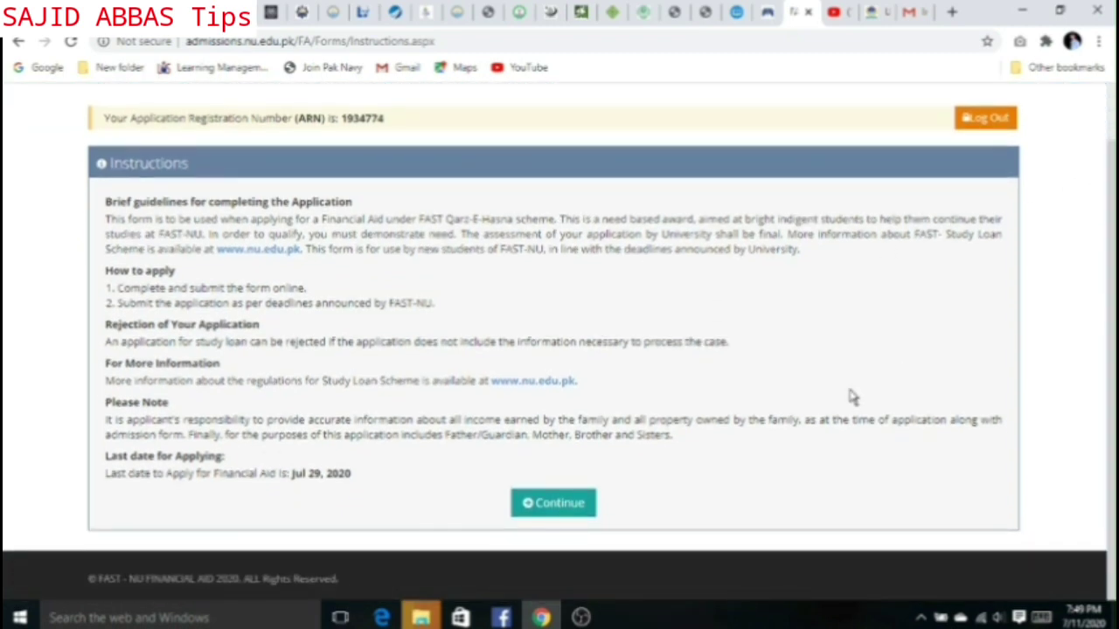
{"action": "left_click", "coordinate": [554, 507]}
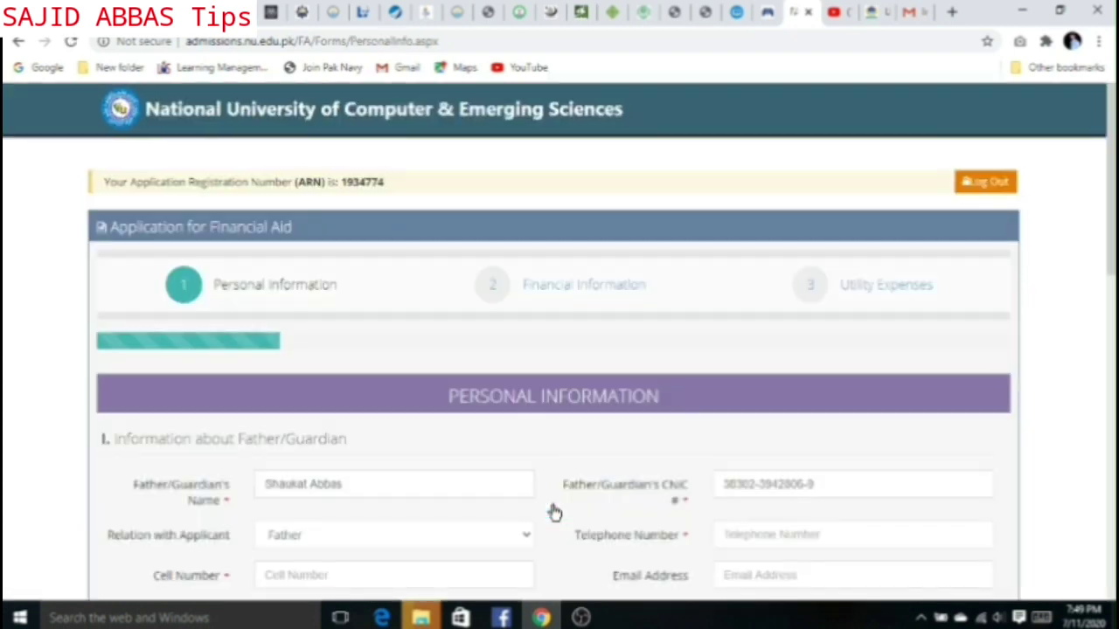
Fill in the father/guardian's name, telephone, cell number, e-mail and postal address, with profession private job and employment status Working.
{"action": "scroll", "coordinate": [559, 341], "scroll_direction": "down", "scroll_amount": 2}
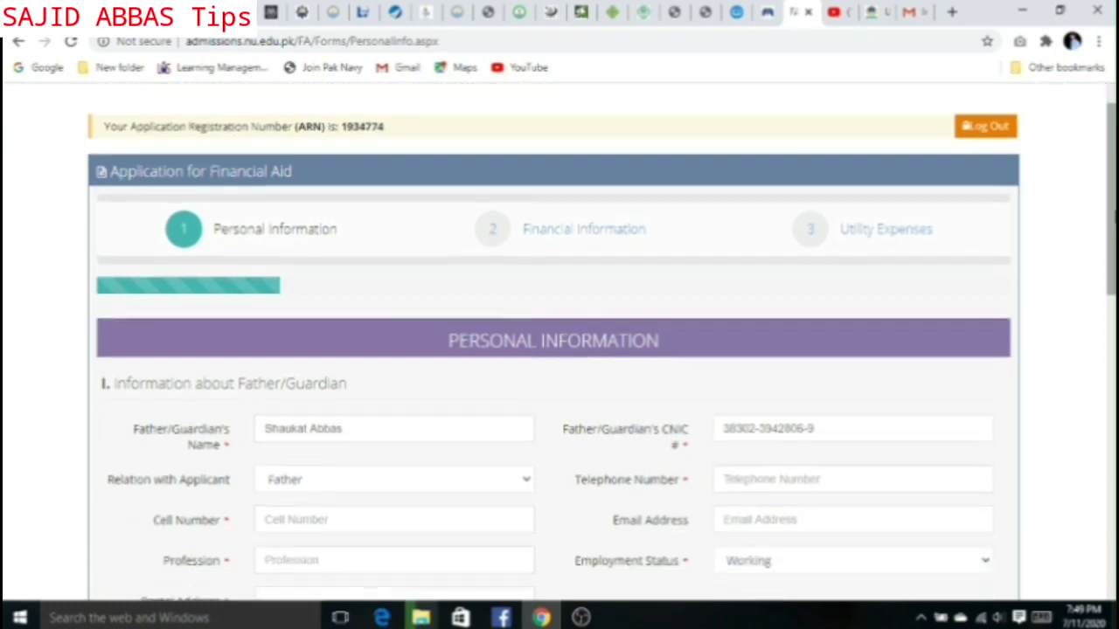
{"action": "scroll", "coordinate": [560, 341], "scroll_direction": "up", "scroll_amount": 2}
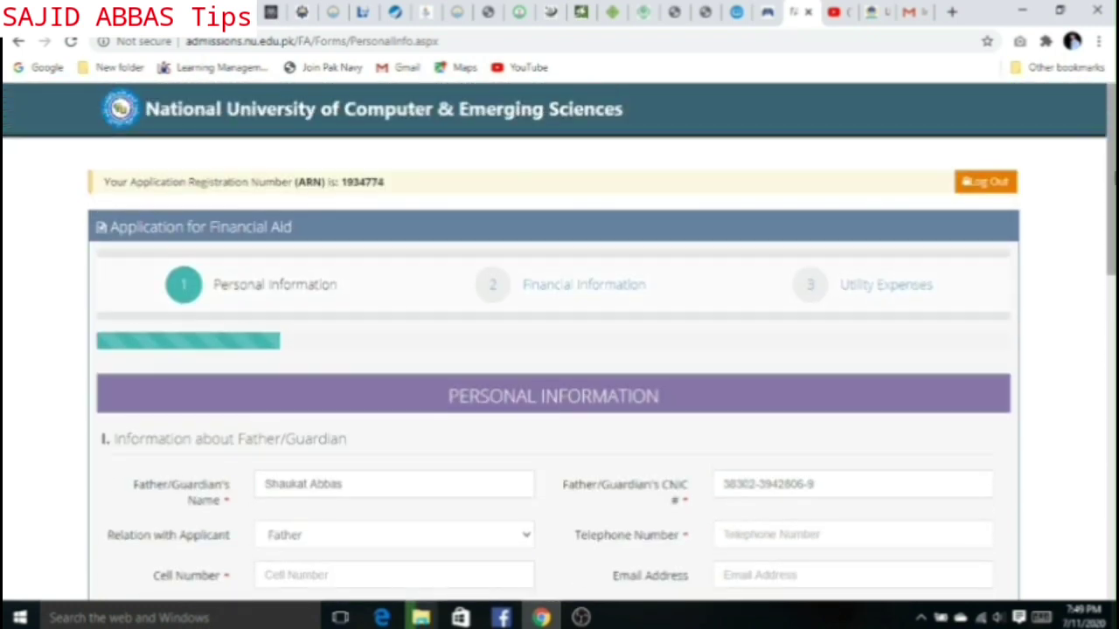
{"action": "scroll", "coordinate": [314, 282], "scroll_direction": "down", "scroll_amount": 3}
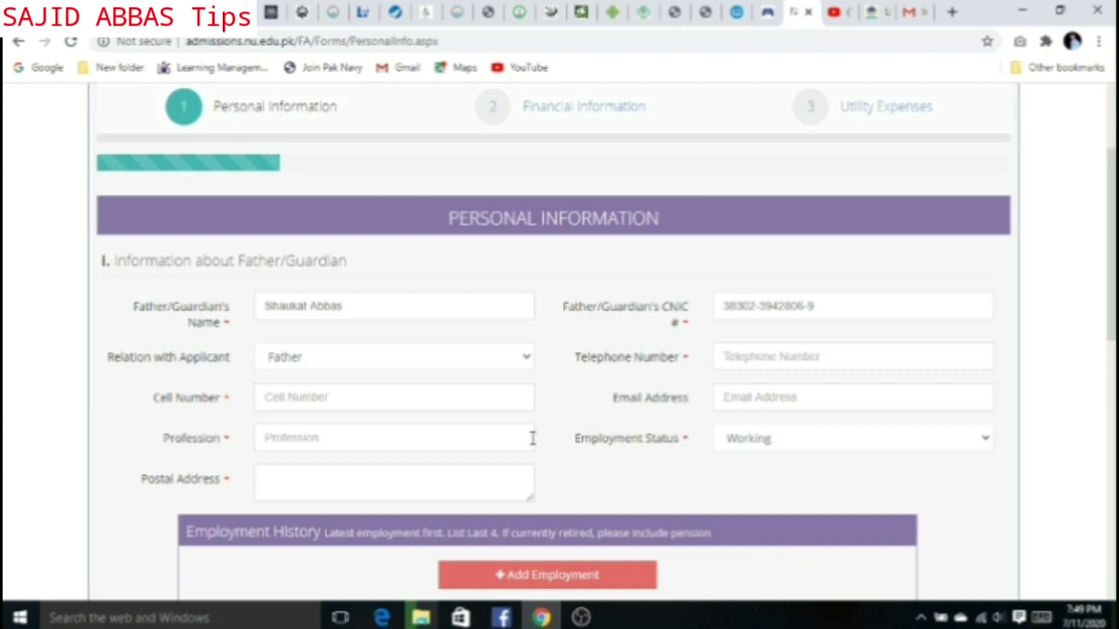
{"action": "left_click", "coordinate": [771, 352]}
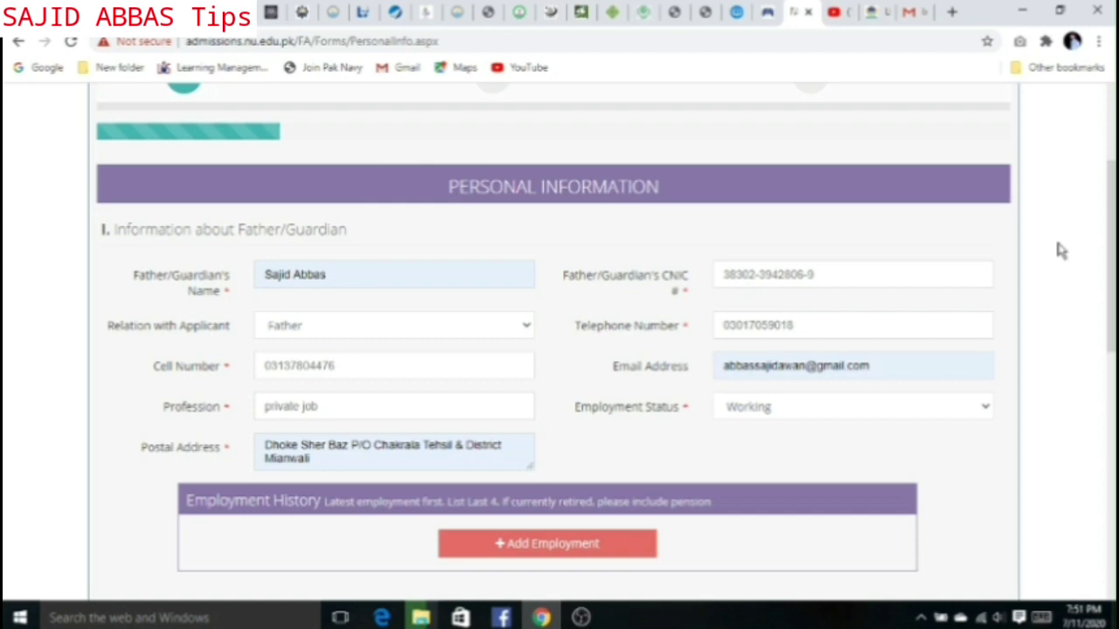
{"action": "left_click", "coordinate": [966, 409]}
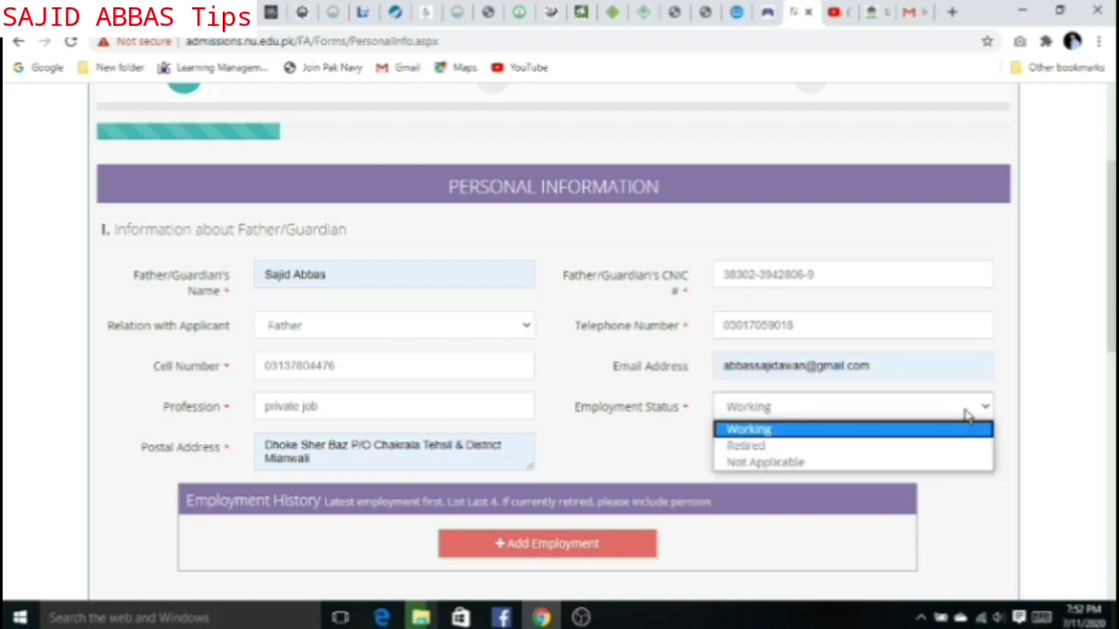
{"action": "left_click", "coordinate": [966, 410]}
{"action": "left_click", "coordinate": [965, 411]}
{"action": "left_click", "coordinate": [977, 430]}
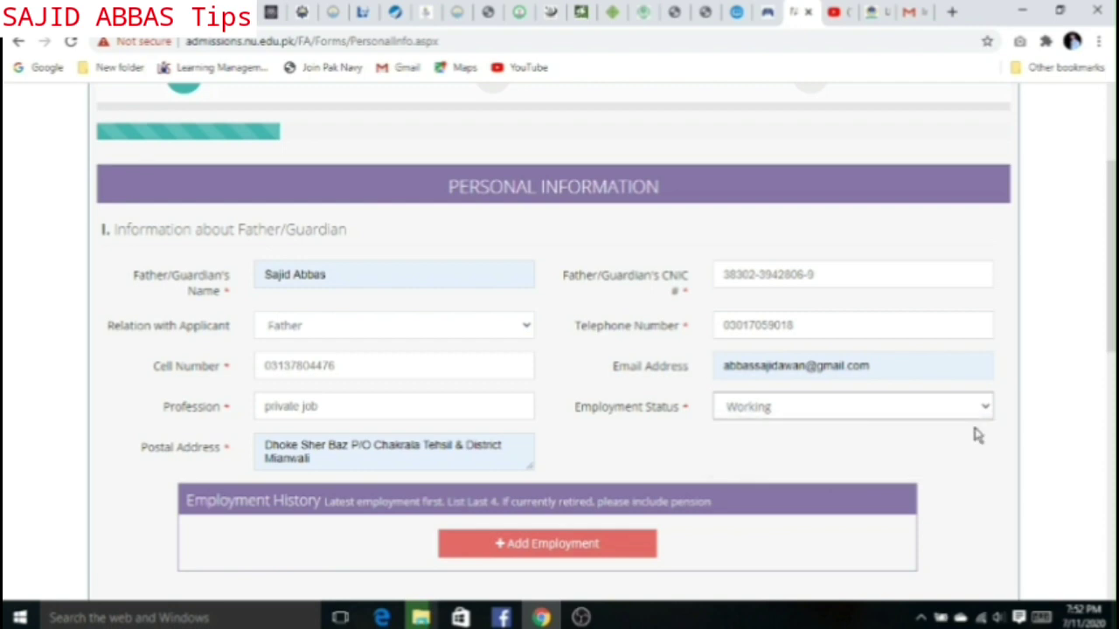
Add and save a father/guardian employment record from 07/2020 with No designation, monthly salary 50000 and organization Private Job.
{"action": "scroll", "coordinate": [1110, 301], "scroll_direction": "down", "scroll_amount": 1}
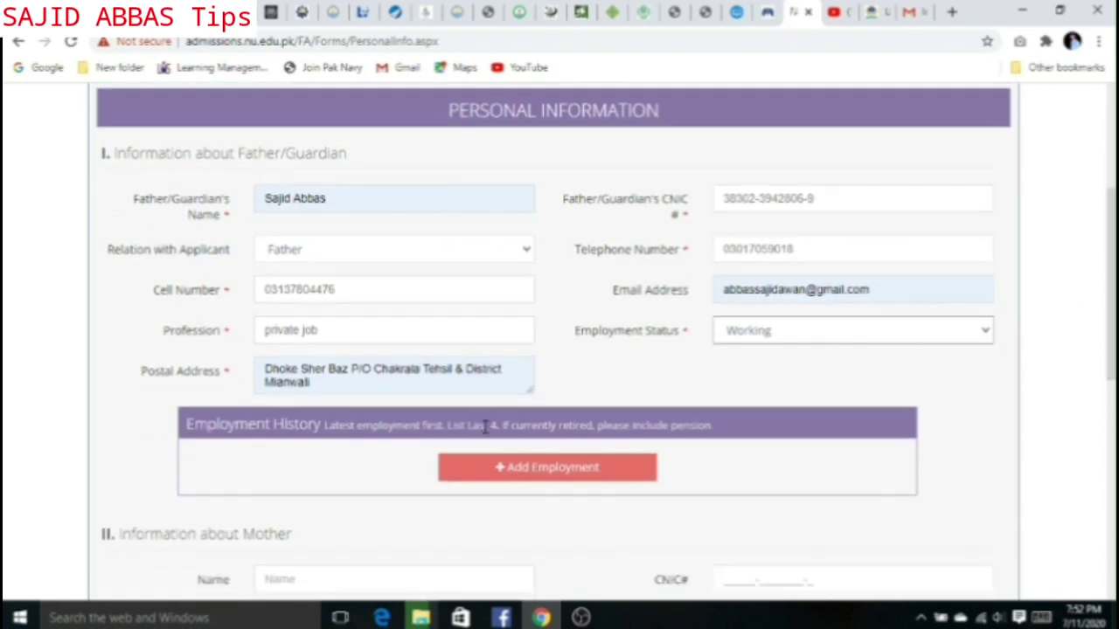
{"action": "scroll", "coordinate": [606, 411], "scroll_direction": "down", "scroll_amount": 1}
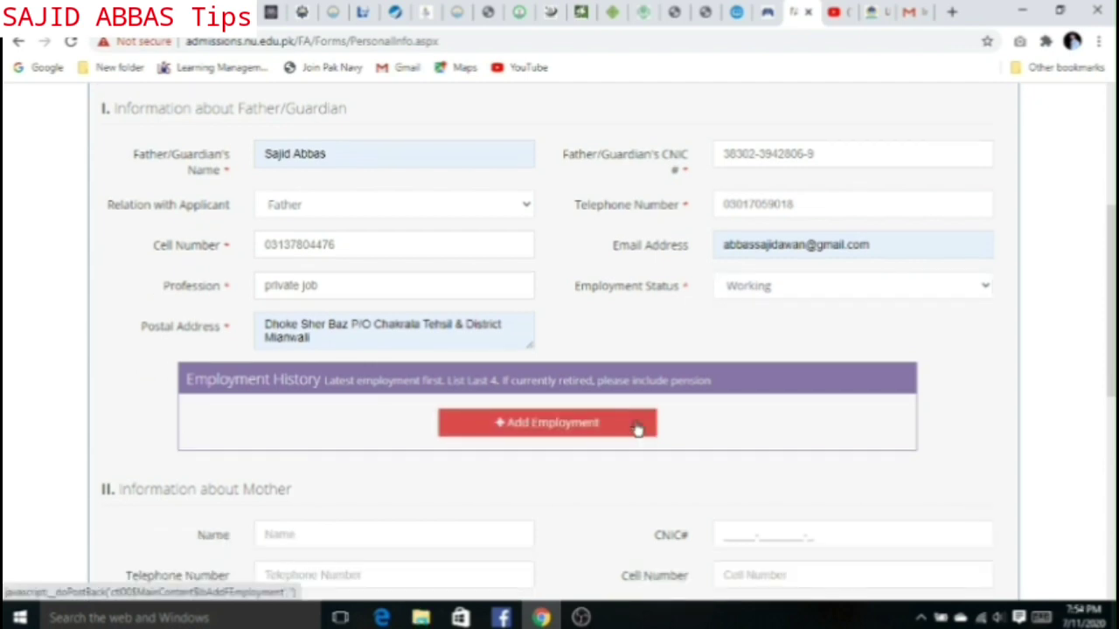
{"action": "left_click", "coordinate": [615, 428]}
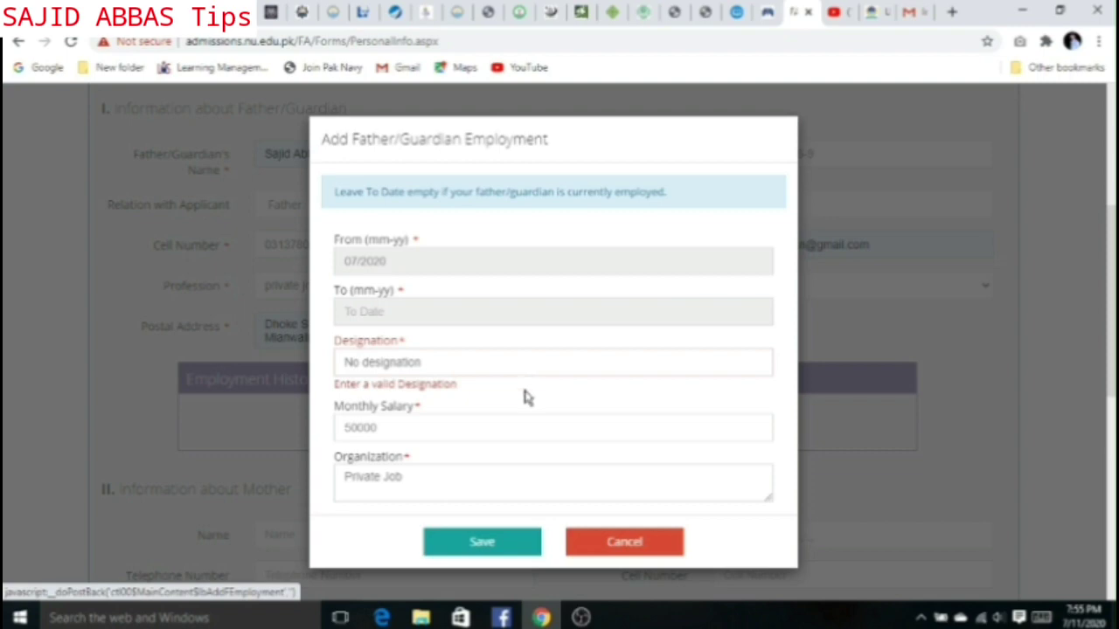
{"action": "left_click", "coordinate": [487, 547]}
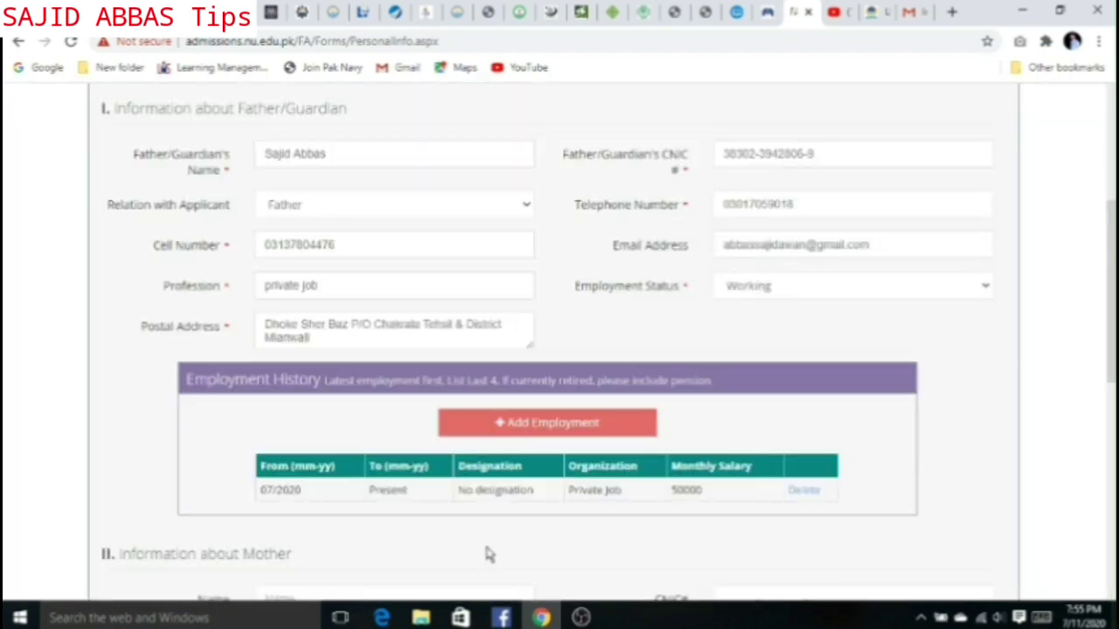
Fill in the mother's name, CNIC number, telephone number and postal address.
{"action": "scroll", "coordinate": [1112, 262], "scroll_direction": "down", "scroll_amount": 1}
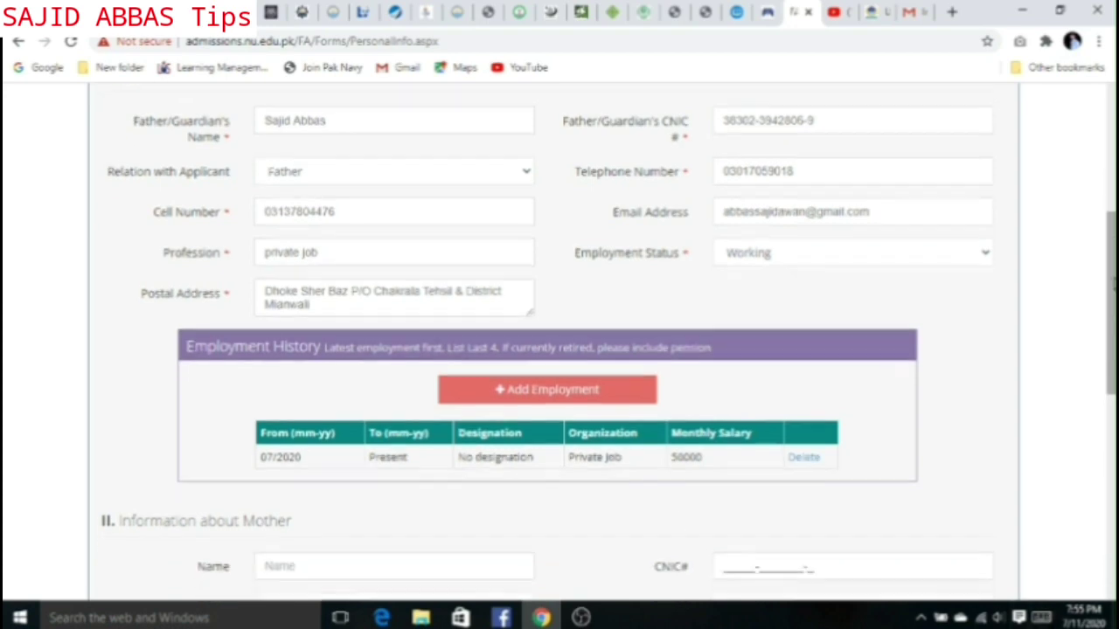
{"action": "scroll", "coordinate": [1112, 284], "scroll_direction": "down", "scroll_amount": 3}
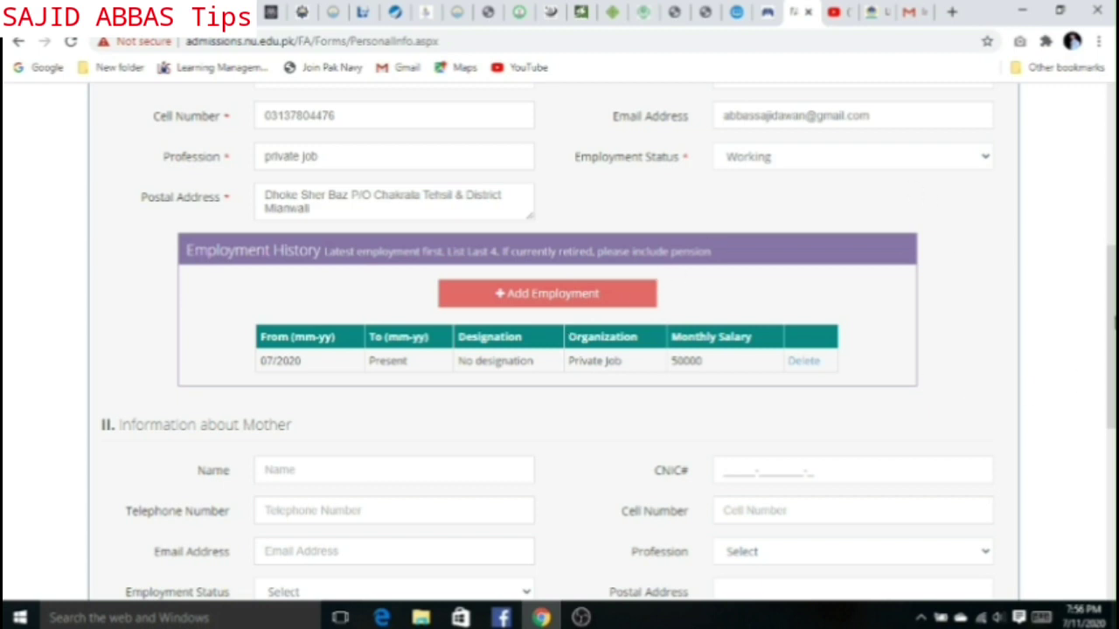
{"action": "scroll", "coordinate": [560, 341], "scroll_direction": "down", "scroll_amount": 2}
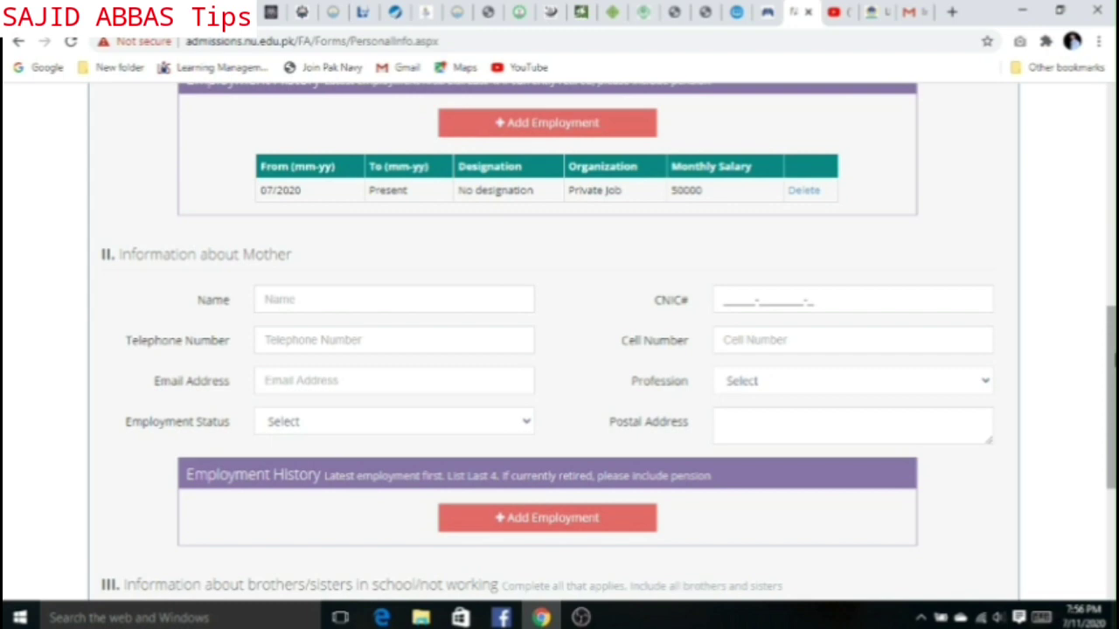
{"action": "scroll", "coordinate": [489, 300], "scroll_direction": "down", "scroll_amount": 1}
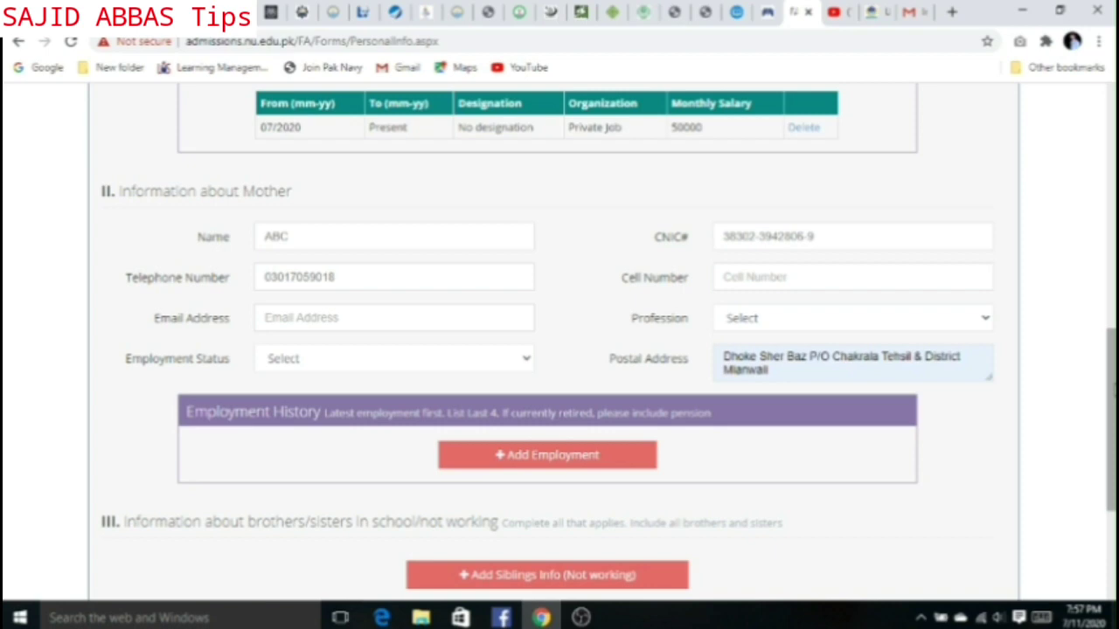
Review the parents' details and examine the mother's employment entry form without adding a record.
{"action": "scroll", "coordinate": [560, 341], "scroll_direction": "up", "scroll_amount": 5}
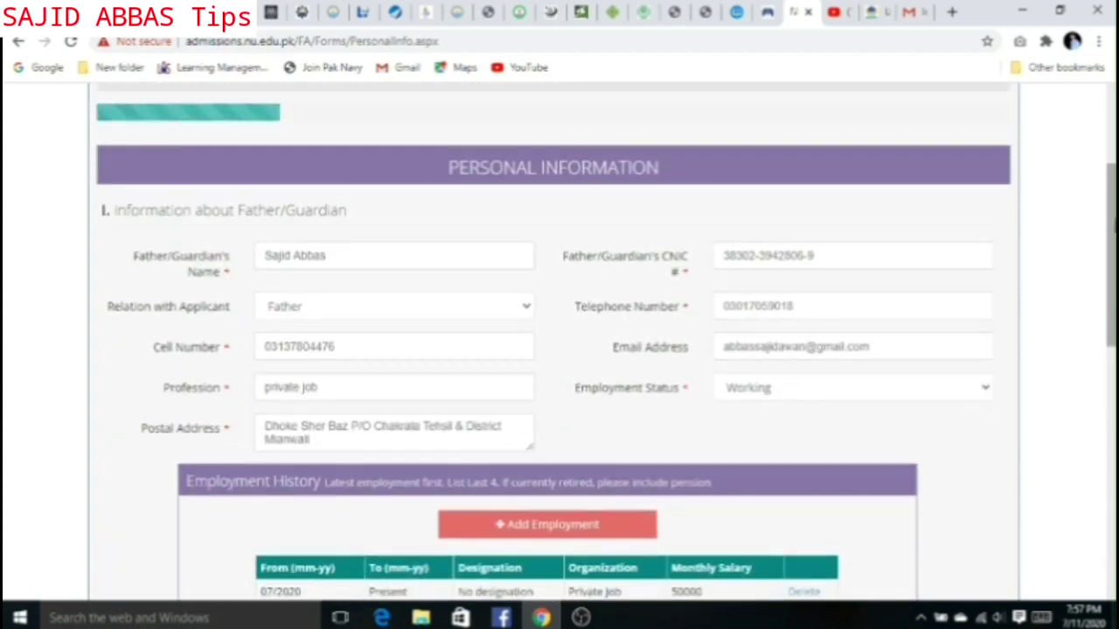
{"action": "scroll", "coordinate": [560, 341], "scroll_direction": "down", "scroll_amount": 5}
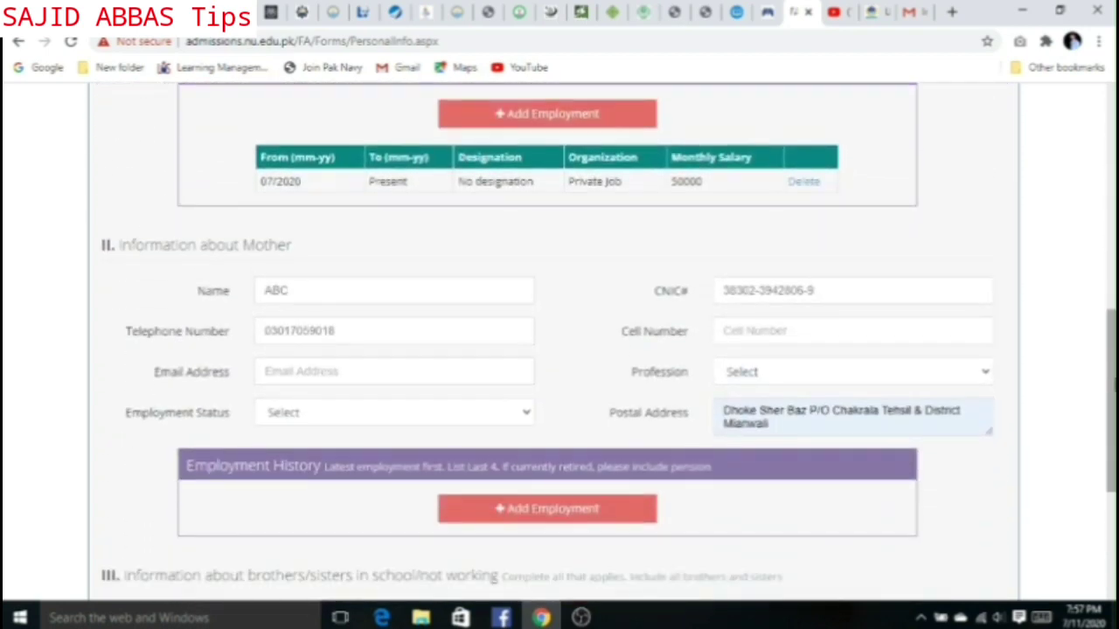
{"action": "scroll", "coordinate": [560, 341], "scroll_direction": "down", "scroll_amount": 3}
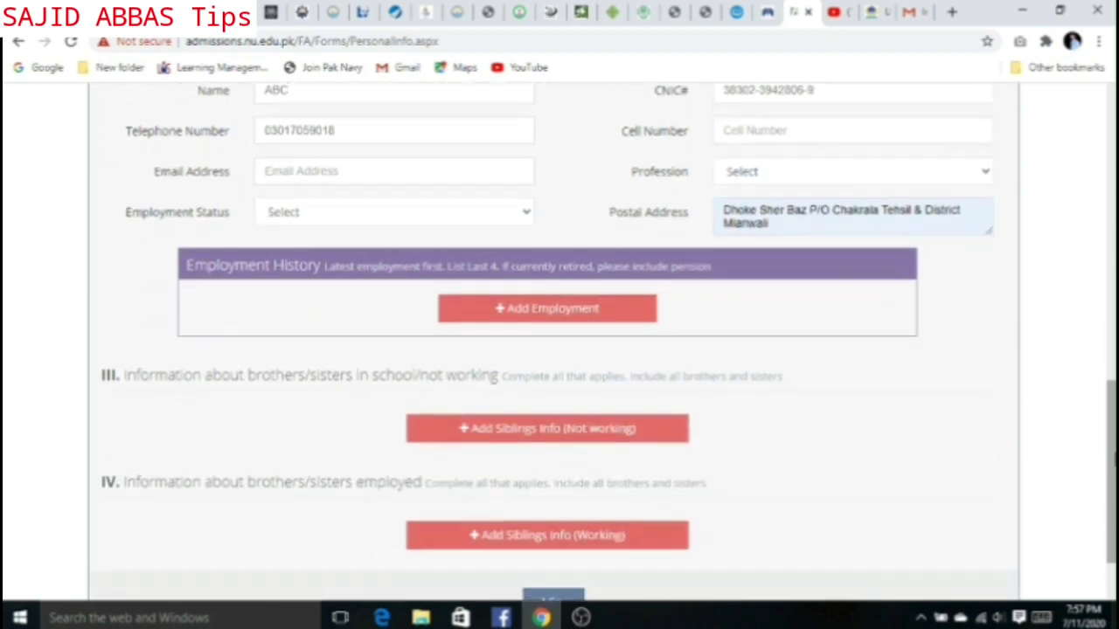
{"action": "left_click_drag", "start_coordinate": [1111, 472], "coordinate": [1108, 399]}
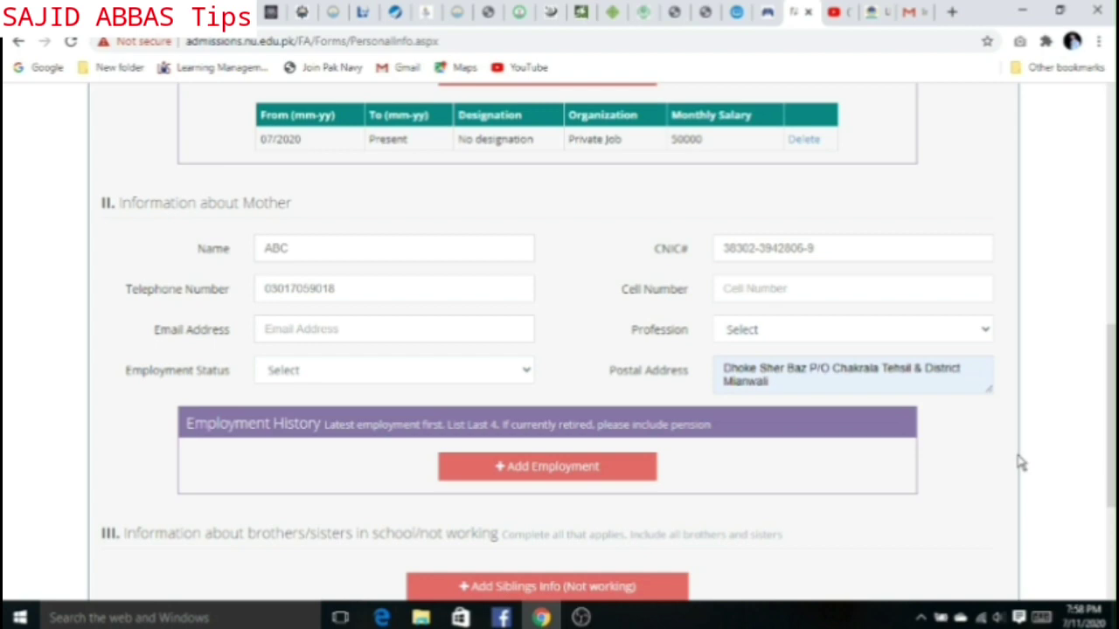
{"action": "scroll", "coordinate": [1020, 463], "scroll_direction": "down", "scroll_amount": 3}
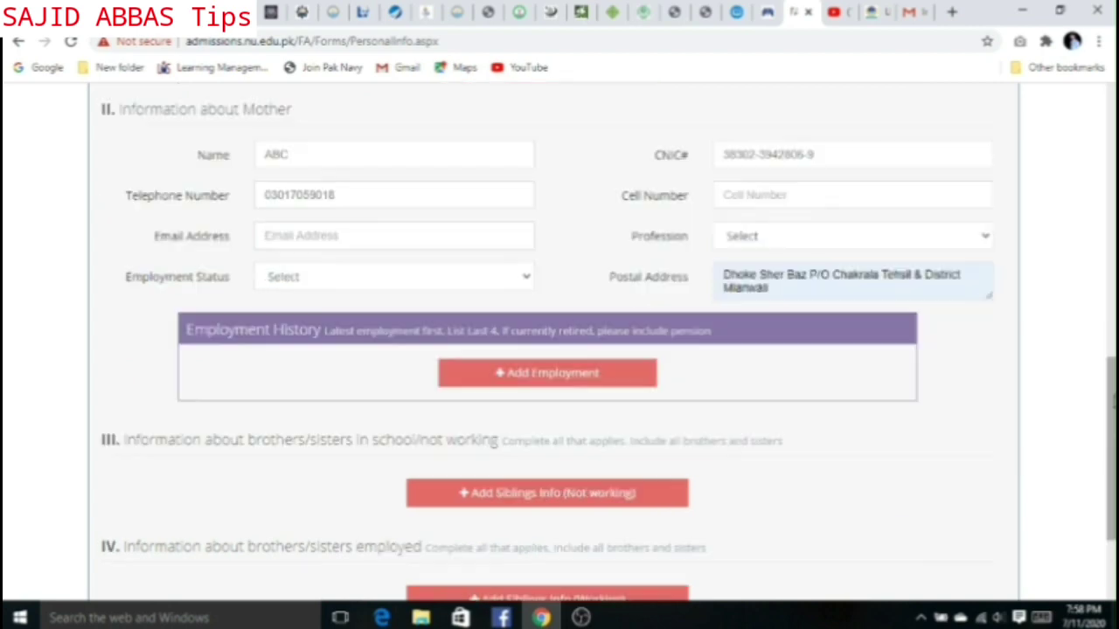
{"action": "scroll", "coordinate": [1021, 463], "scroll_direction": "up", "scroll_amount": 1}
{"action": "scroll", "coordinate": [1084, 441], "scroll_direction": "down", "scroll_amount": 1}
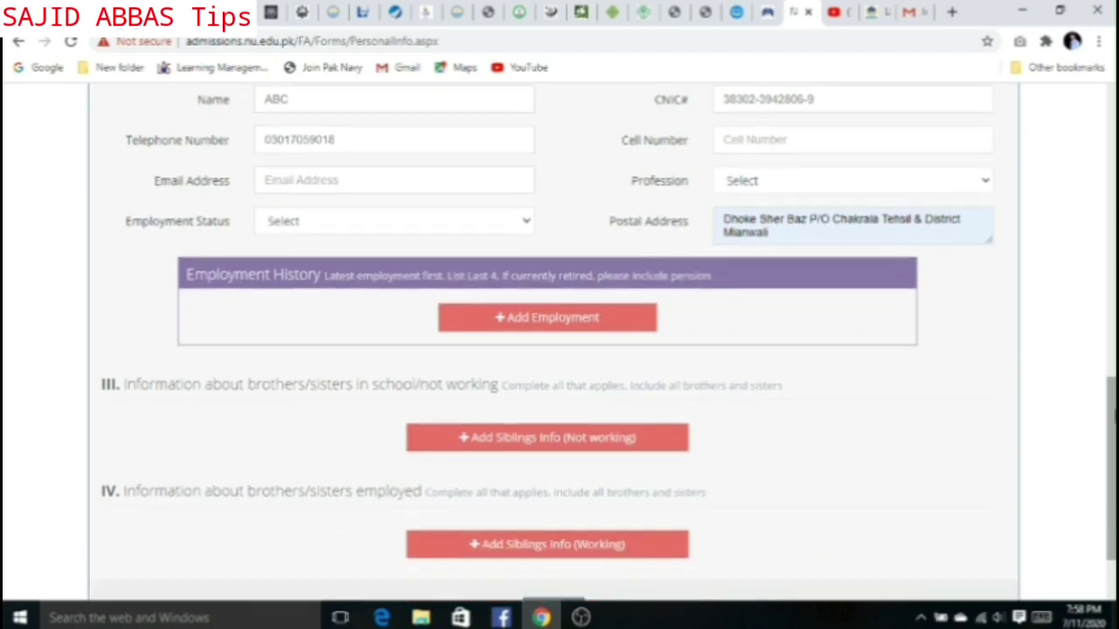
{"action": "left_click", "coordinate": [555, 328]}
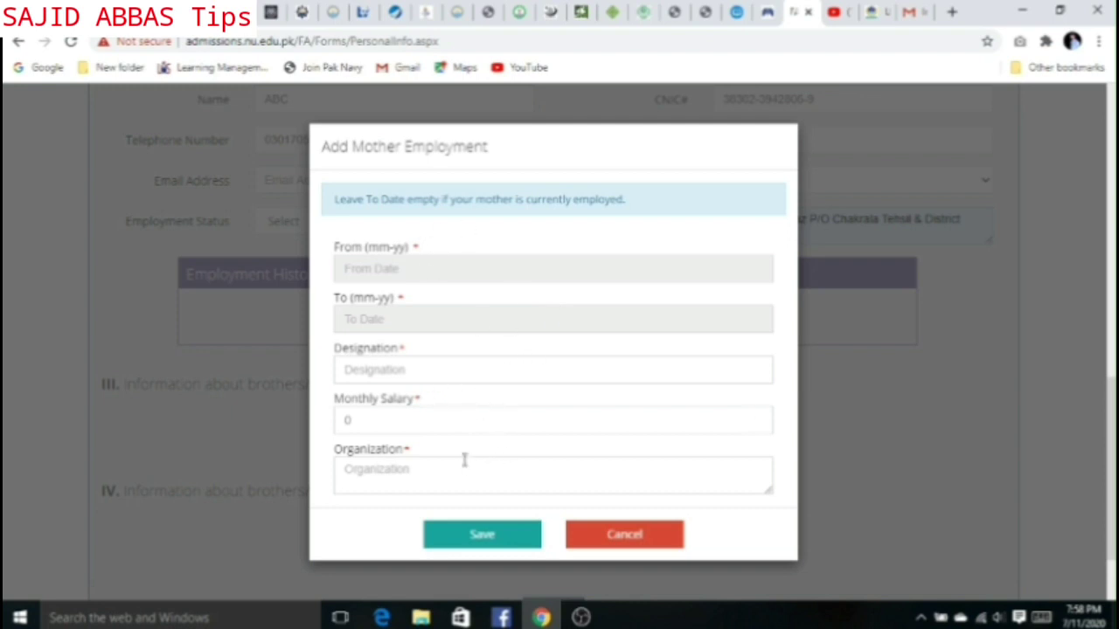
{"action": "left_click", "coordinate": [608, 533]}
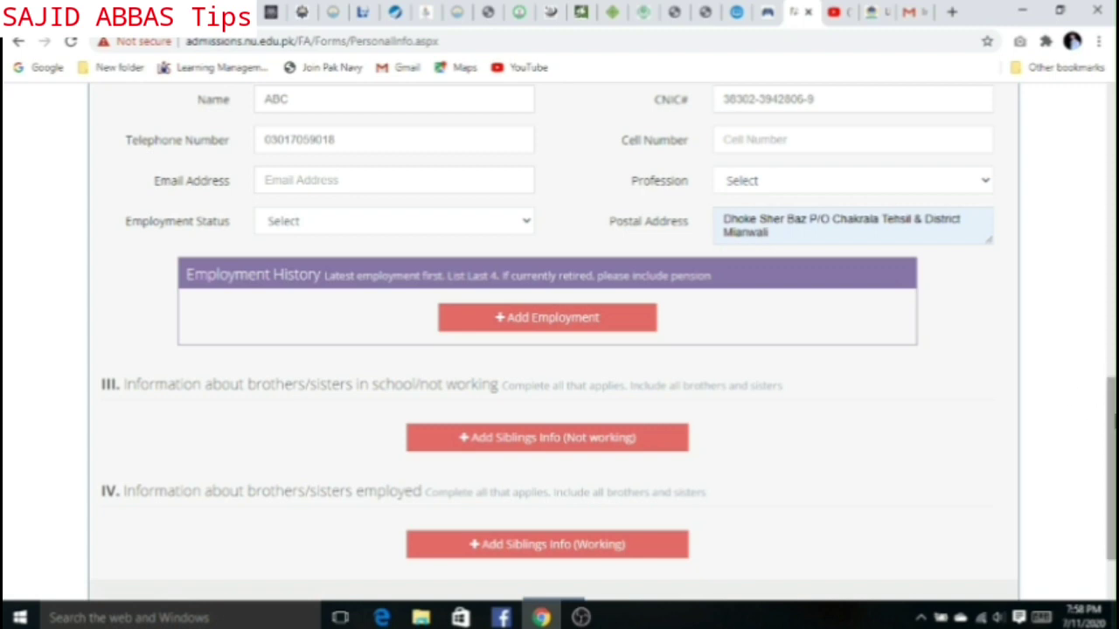
Add and save a non-working brother with his name, date of birth, educational institution GHSS and annual tuition fee 1000.
{"action": "scroll", "coordinate": [1049, 463], "scroll_direction": "down", "scroll_amount": 2}
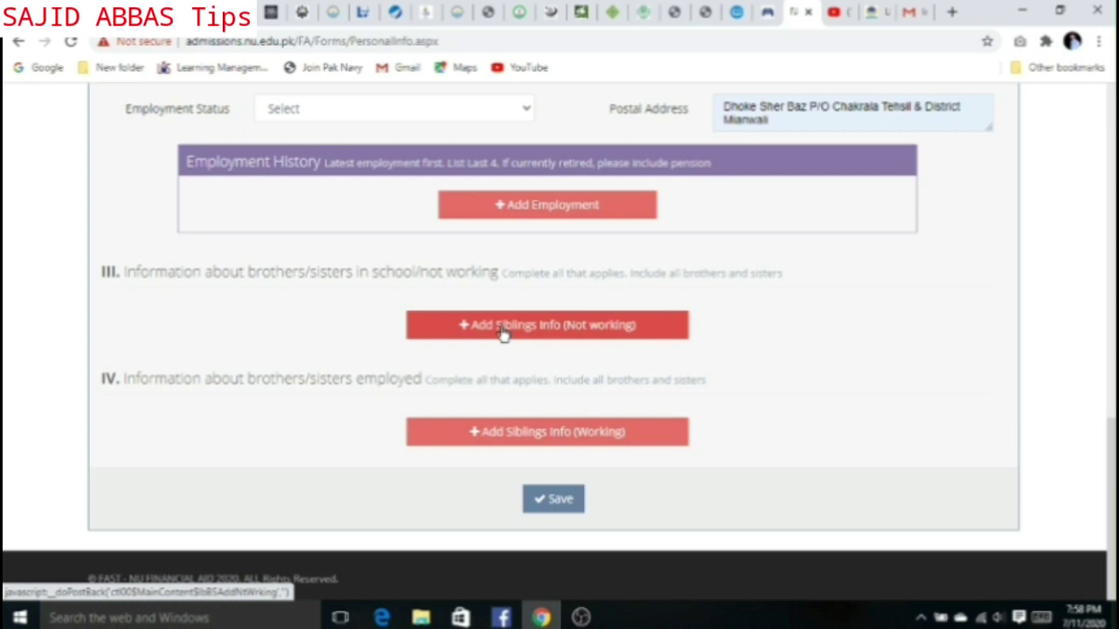
{"action": "left_click", "coordinate": [430, 326]}
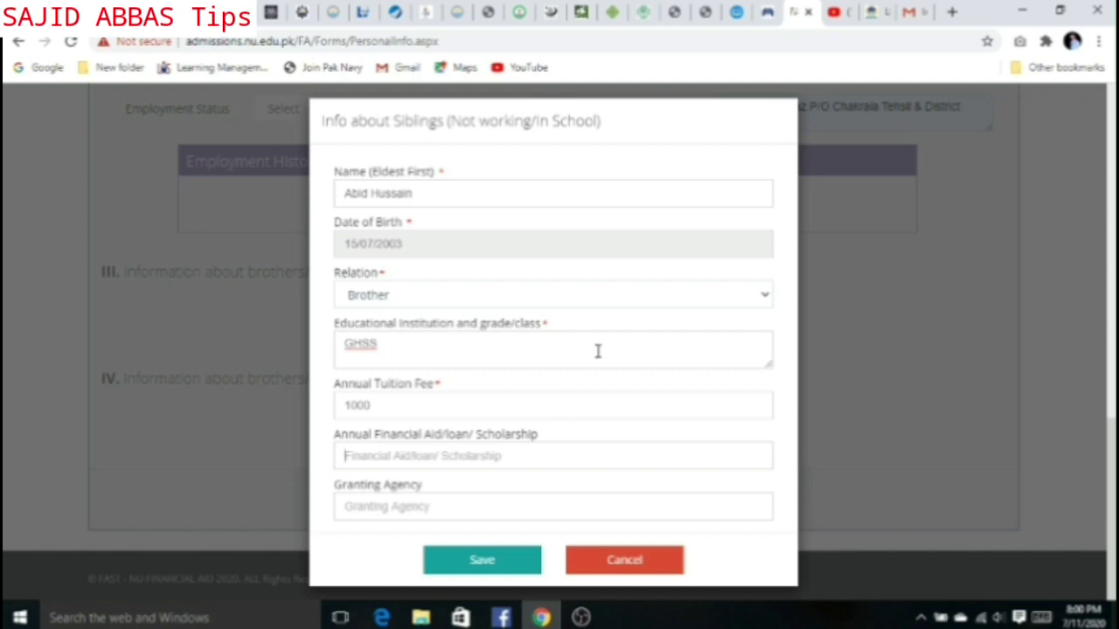
{"action": "scroll", "coordinate": [612, 345], "scroll_direction": "up", "scroll_amount": 10}
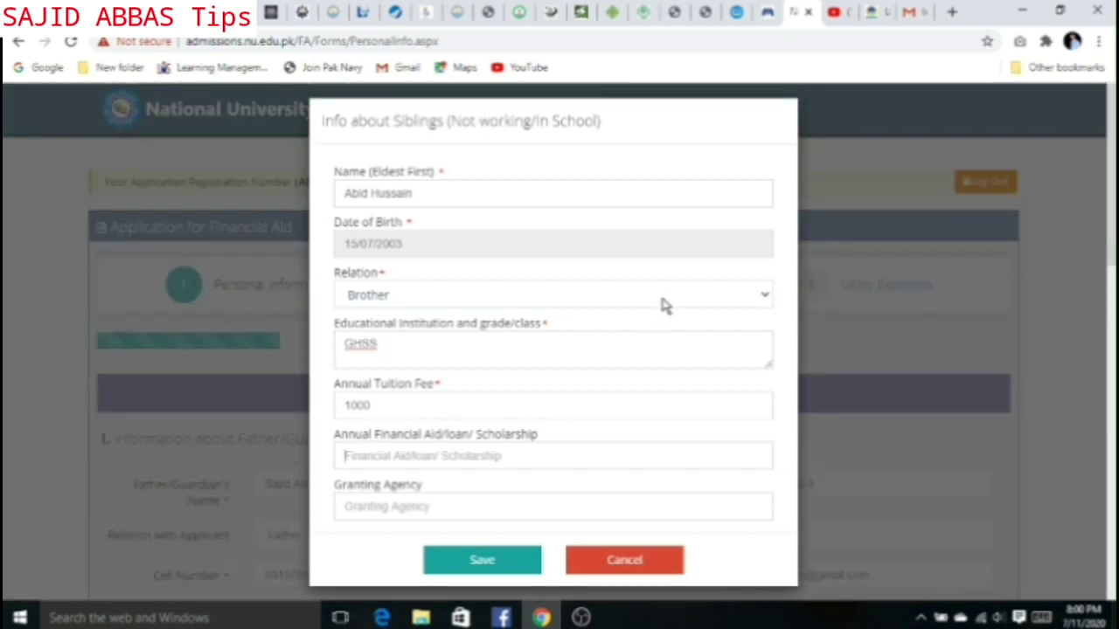
{"action": "left_click", "coordinate": [664, 305]}
{"action": "left_click", "coordinate": [664, 305]}
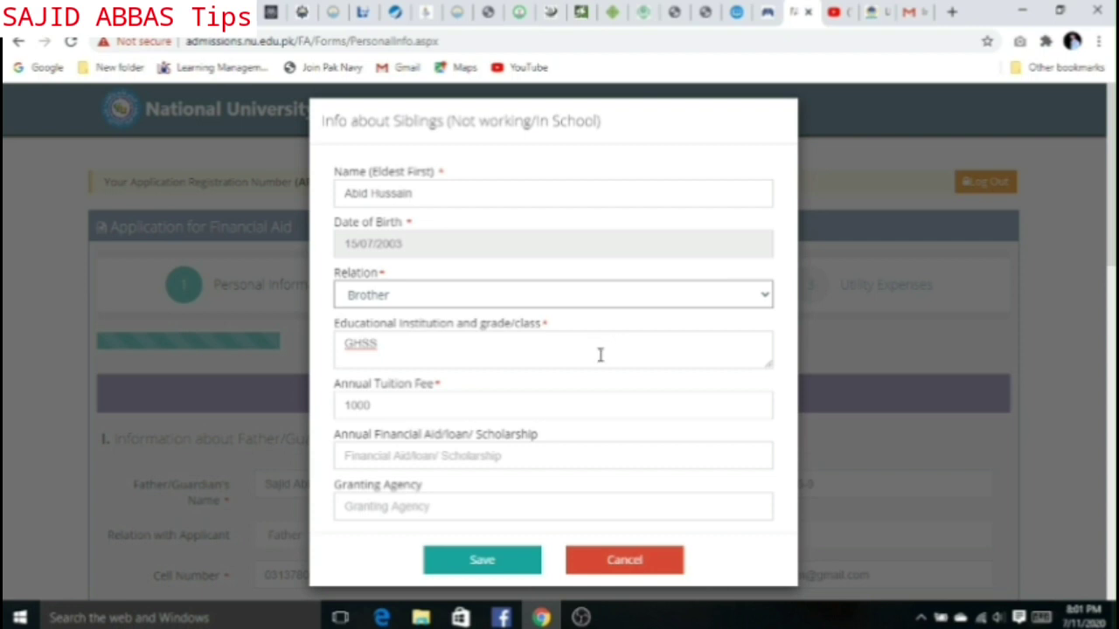
{"action": "left_click", "coordinate": [507, 561]}
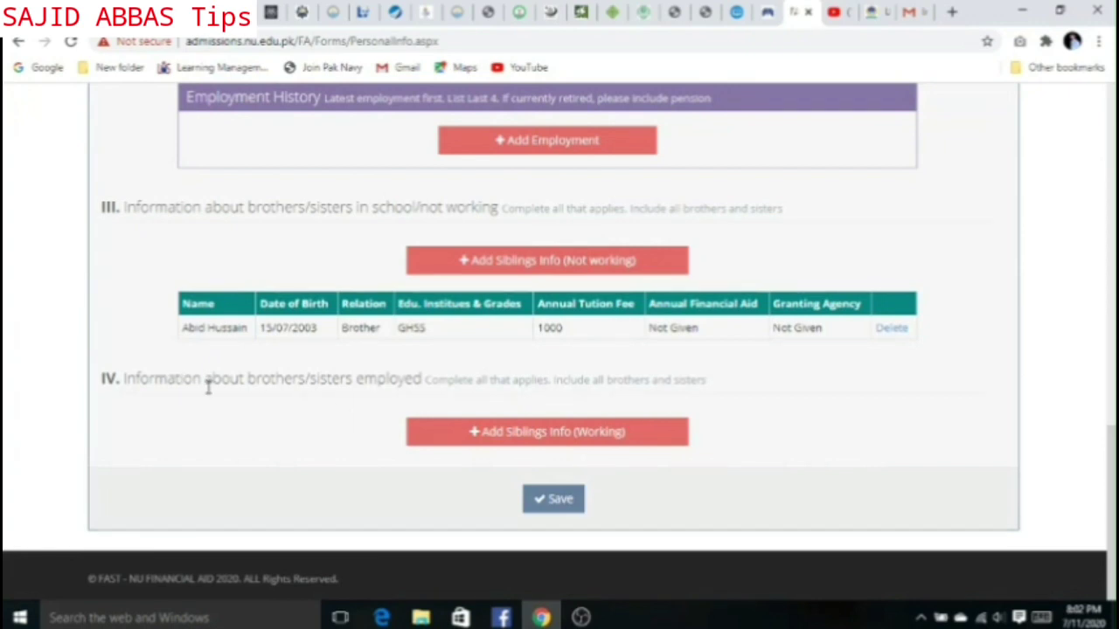
Check the employed siblings entry form without adding anyone, and save the personal information section.
{"action": "left_click", "coordinate": [452, 440]}
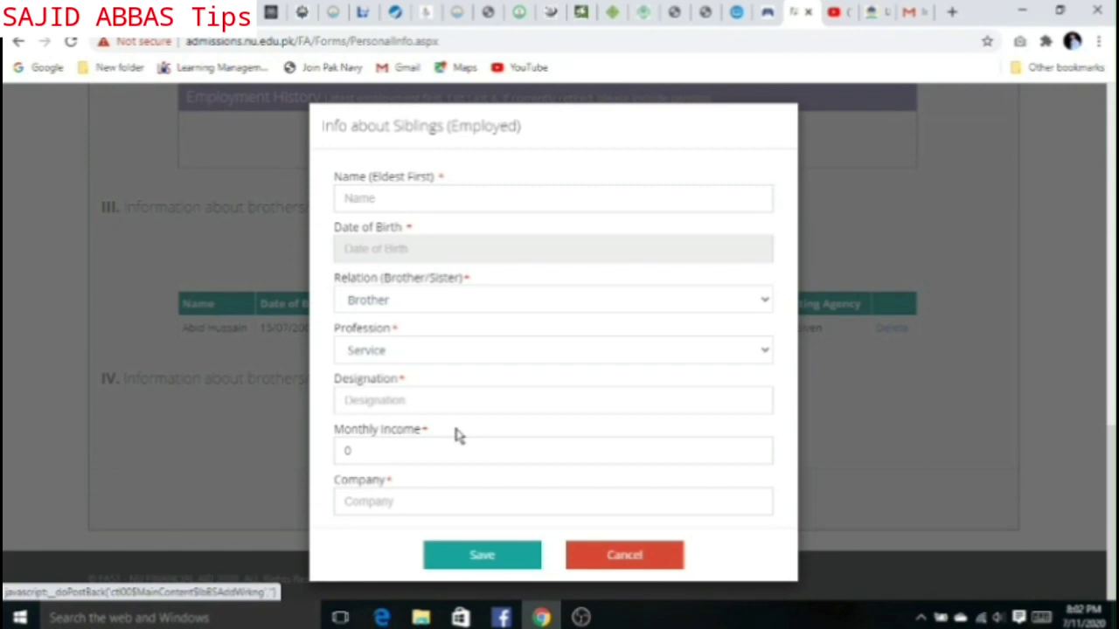
{"action": "left_click", "coordinate": [614, 564]}
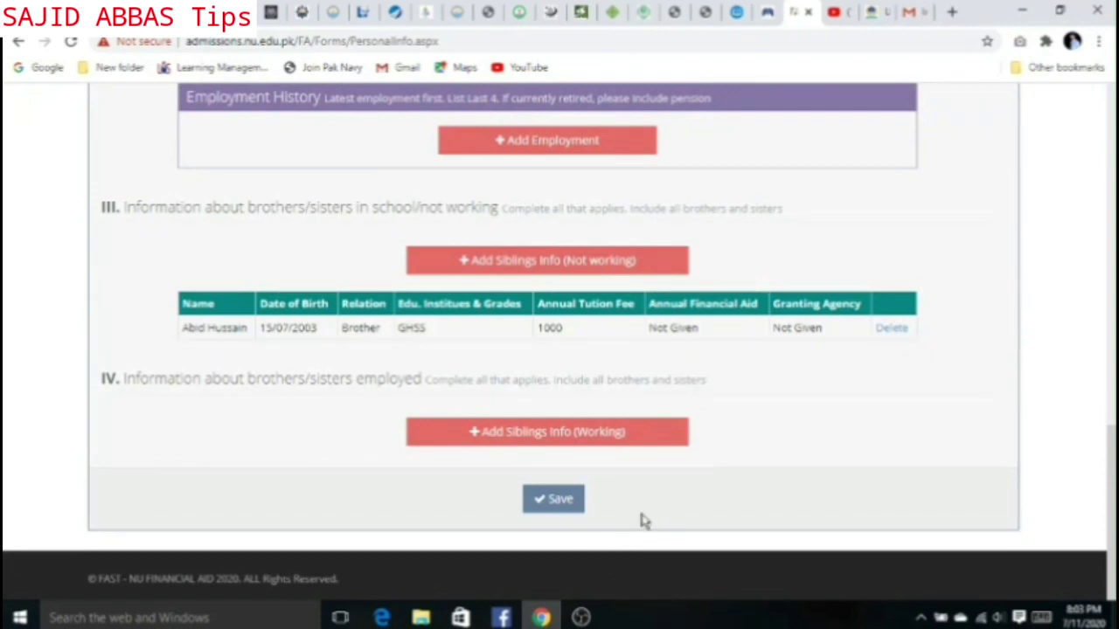
{"action": "left_click", "coordinate": [555, 501]}
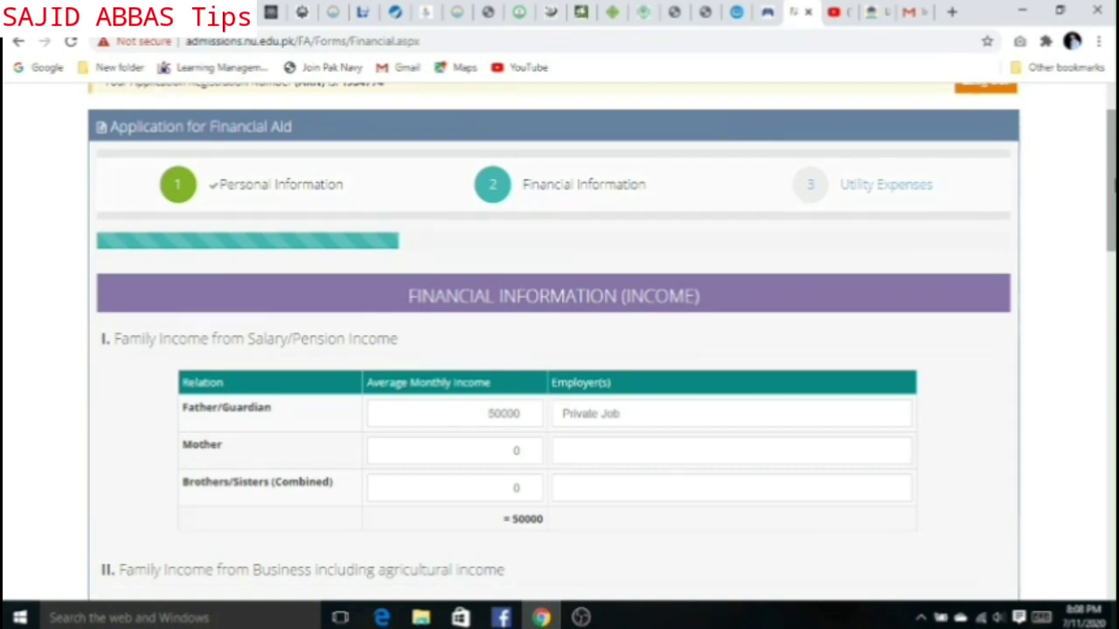
Review the family's salary and business income entries in the financial information section.
{"action": "scroll", "coordinate": [601, 342], "scroll_direction": "down", "scroll_amount": 1}
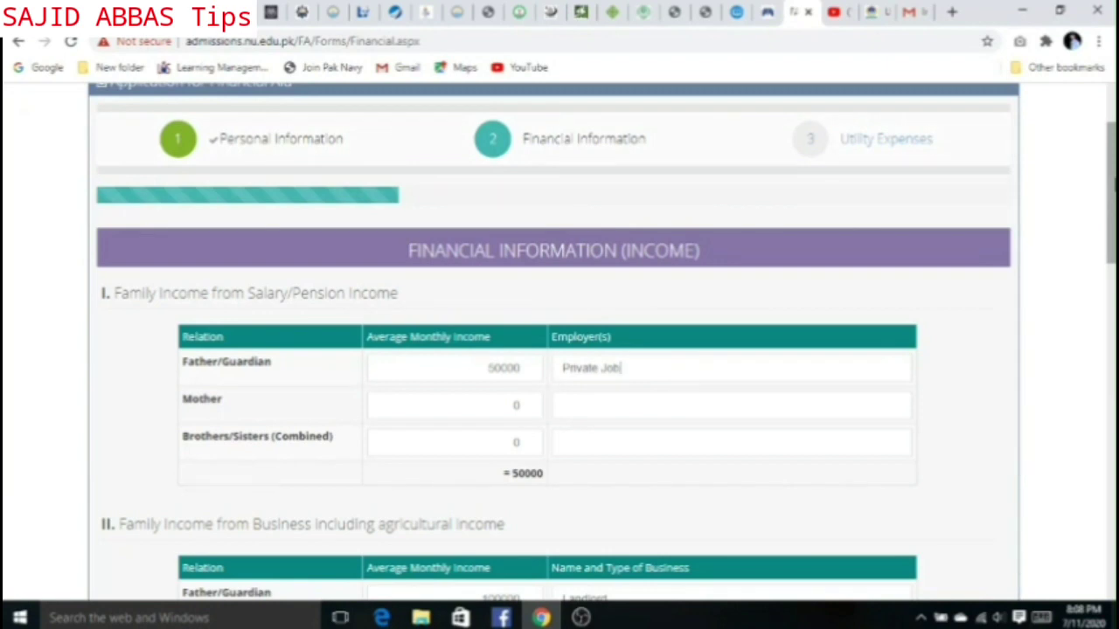
{"action": "scroll", "coordinate": [559, 341], "scroll_direction": "down", "scroll_amount": 2}
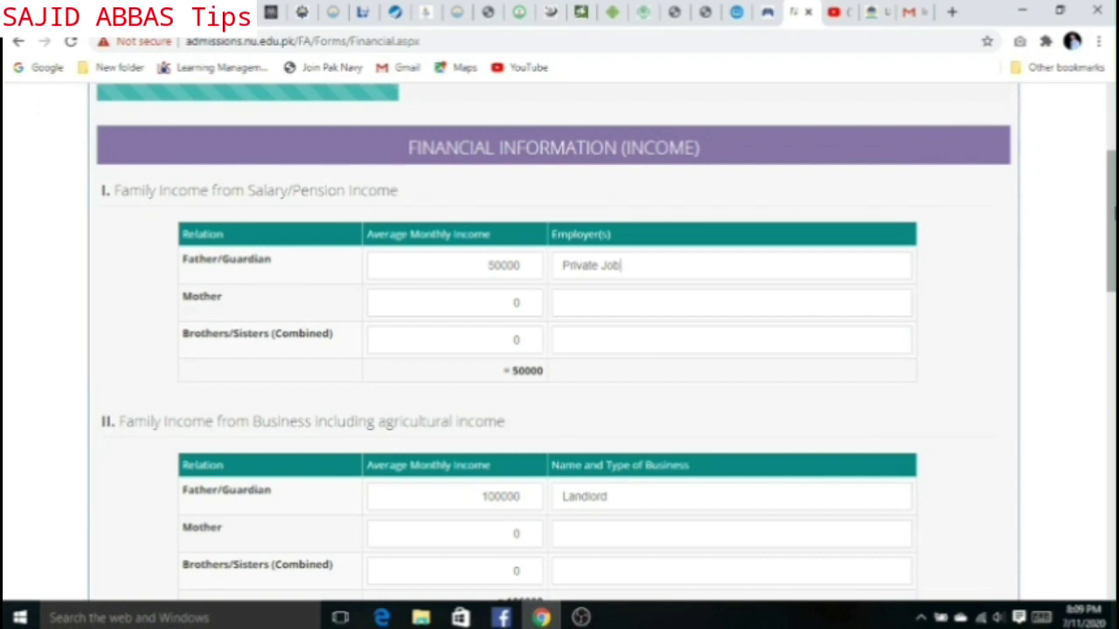
{"action": "scroll", "coordinate": [559, 340], "scroll_direction": "down", "scroll_amount": 3}
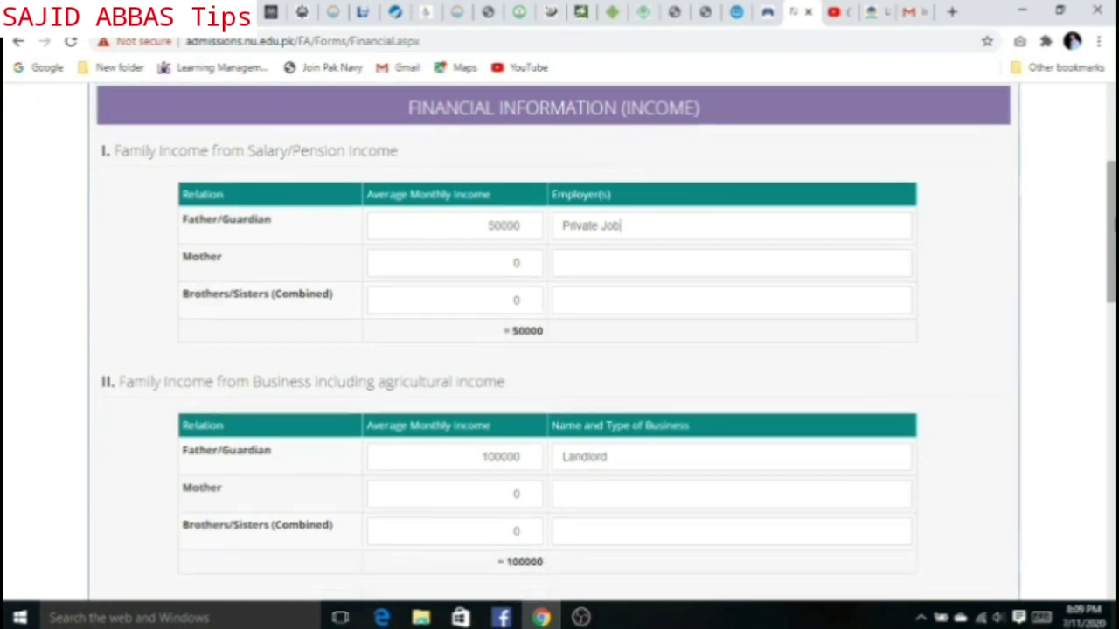